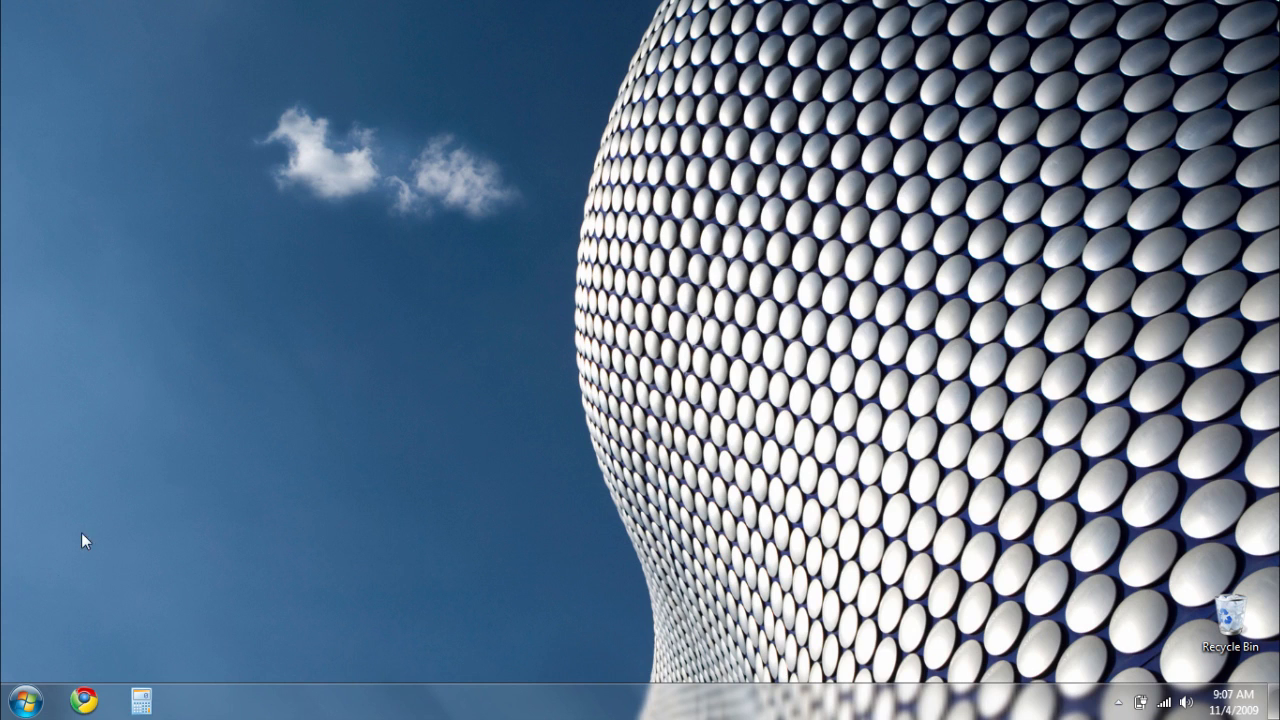
Search the Start menu for 'system settings' and open the Performance visual effects options
left_click(25, 700)
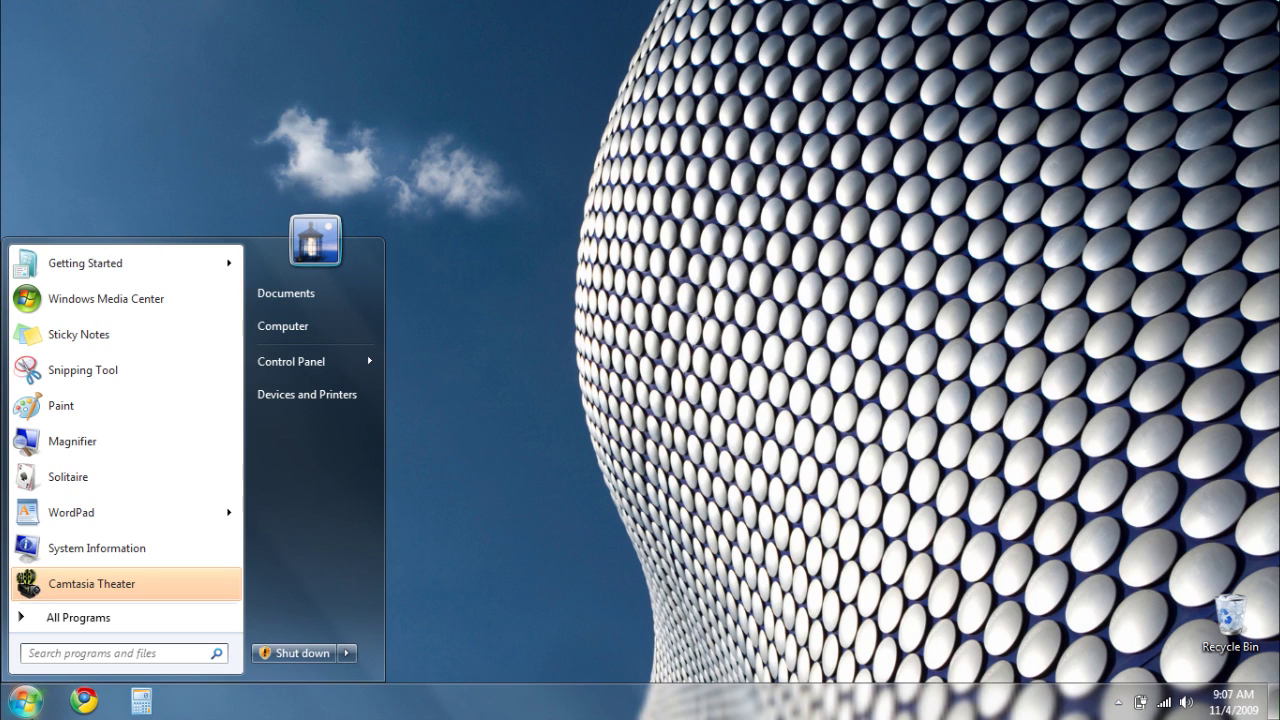
type("system settings")
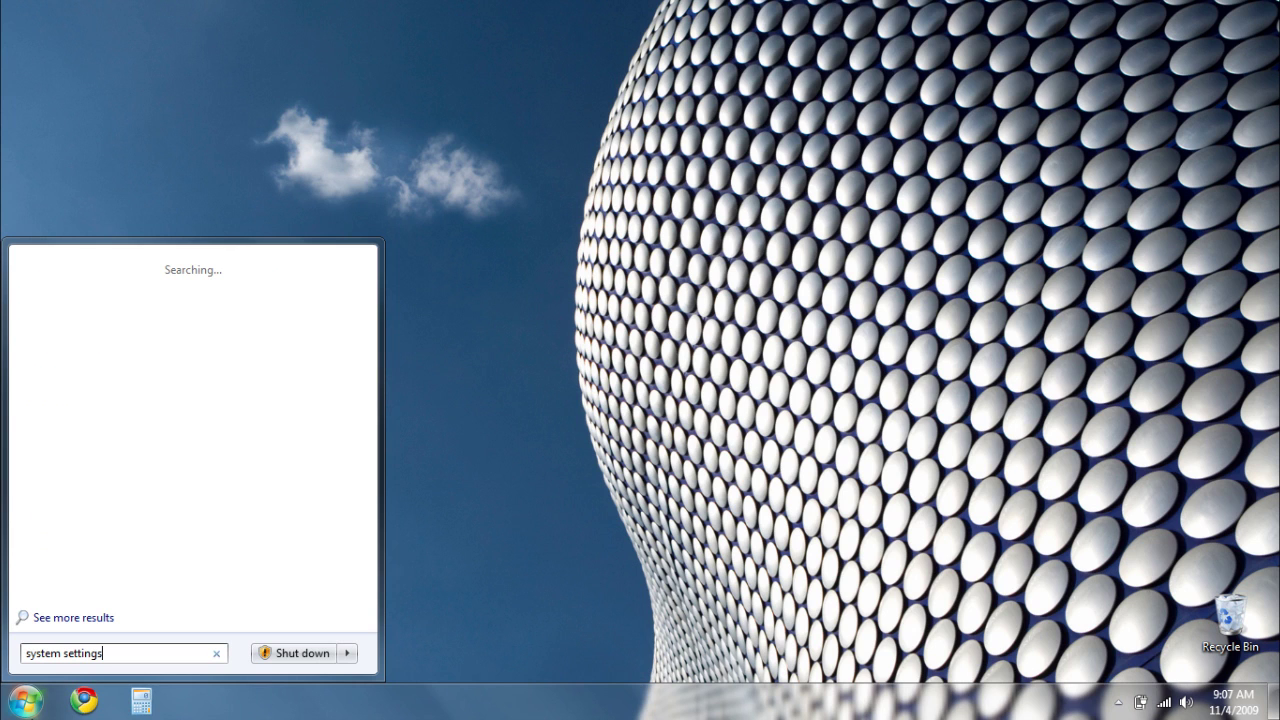
left_click(157, 305)
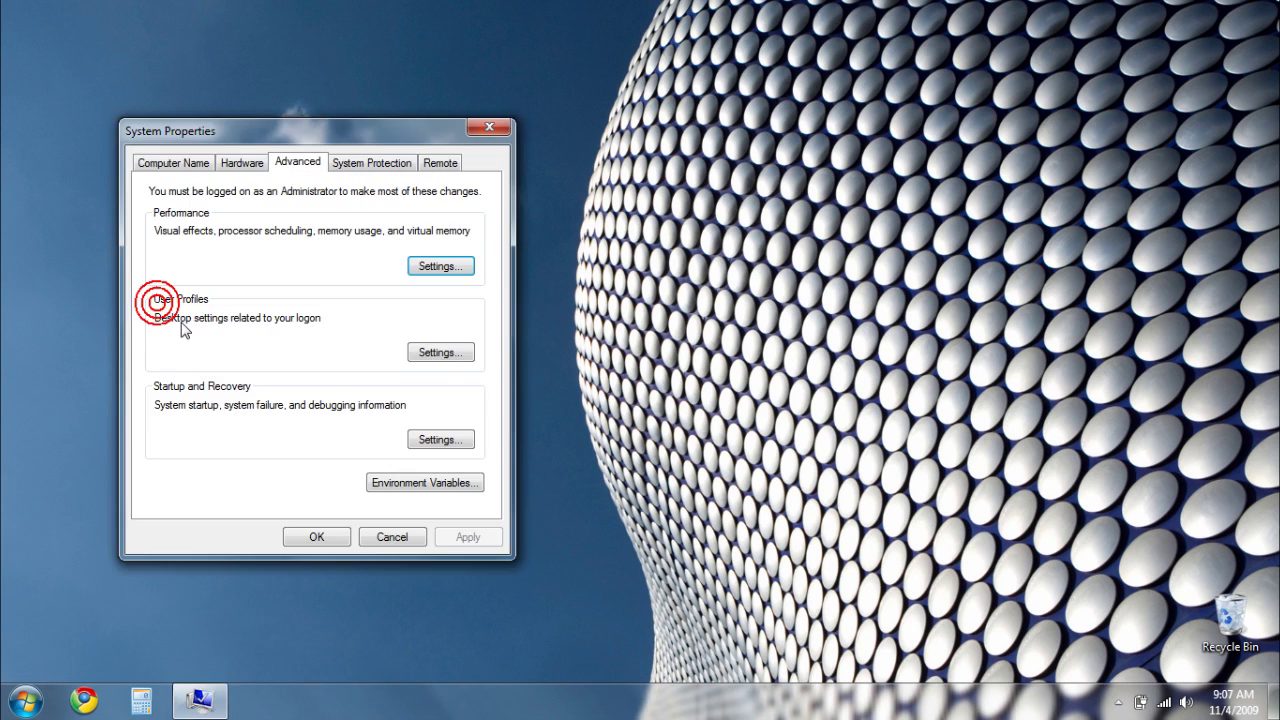
left_click(440, 268)
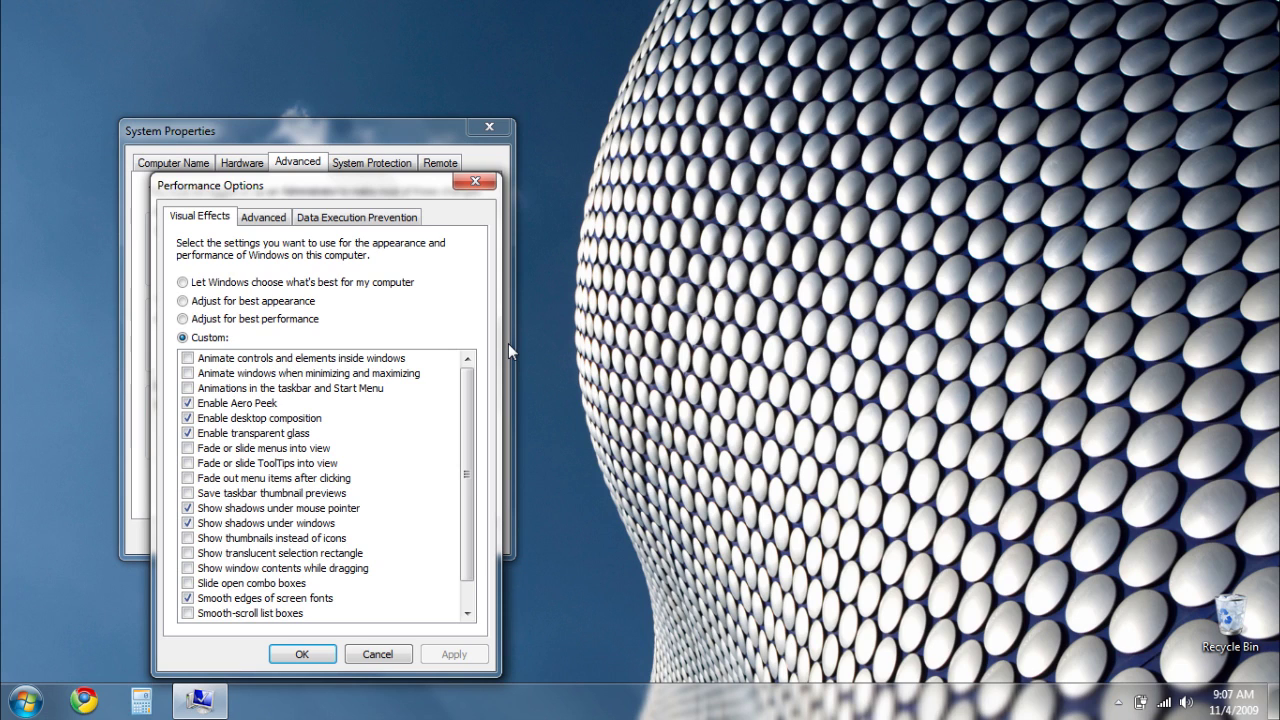
Toggle Aero Peek and desktop composition, leaving desktop composition enabled
left_click(188, 403)
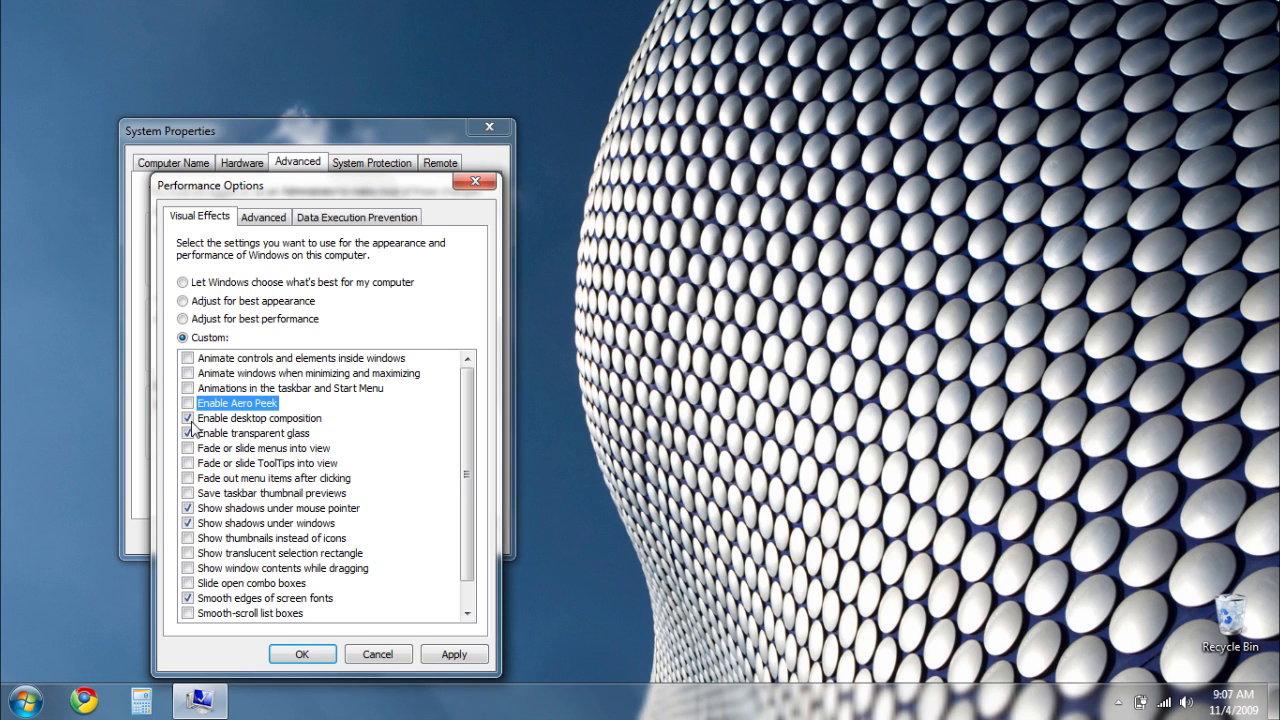
left_click(188, 418)
left_click(190, 418)
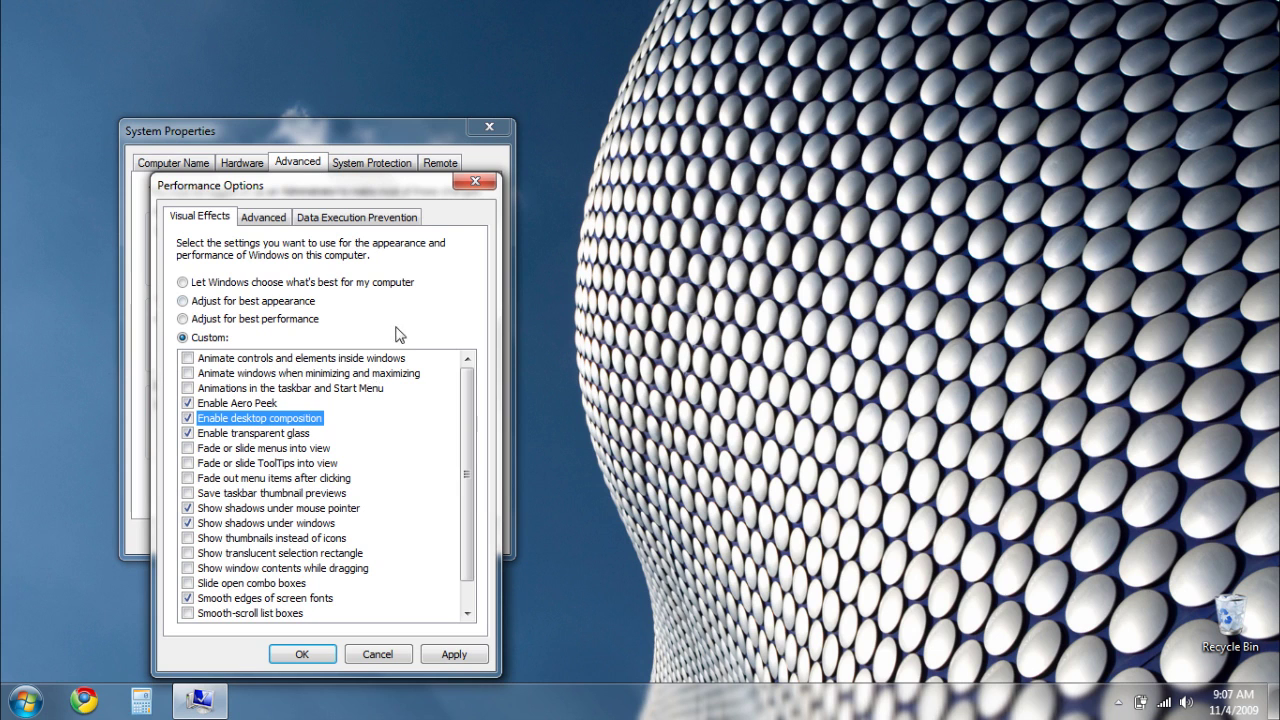
Close Performance Options and System Properties, then search the Start menu for 'power options'
left_click(475, 181)
left_click(489, 129)
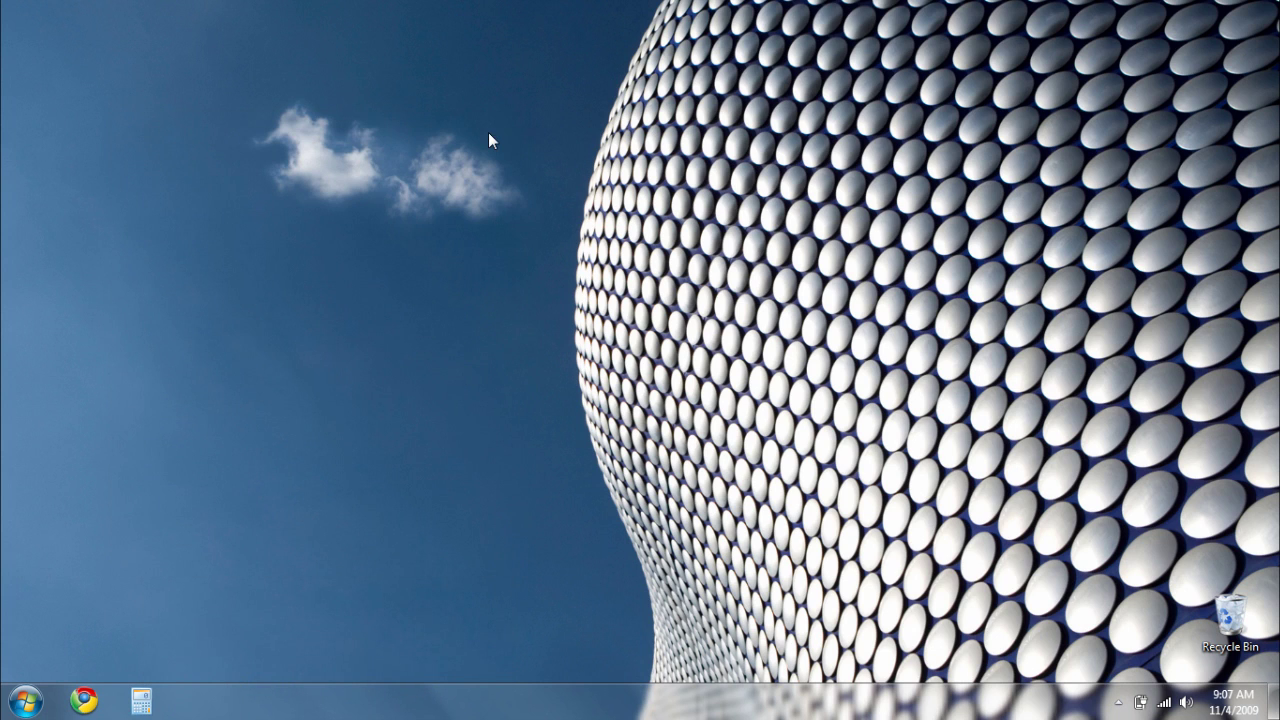
left_click(25, 700)
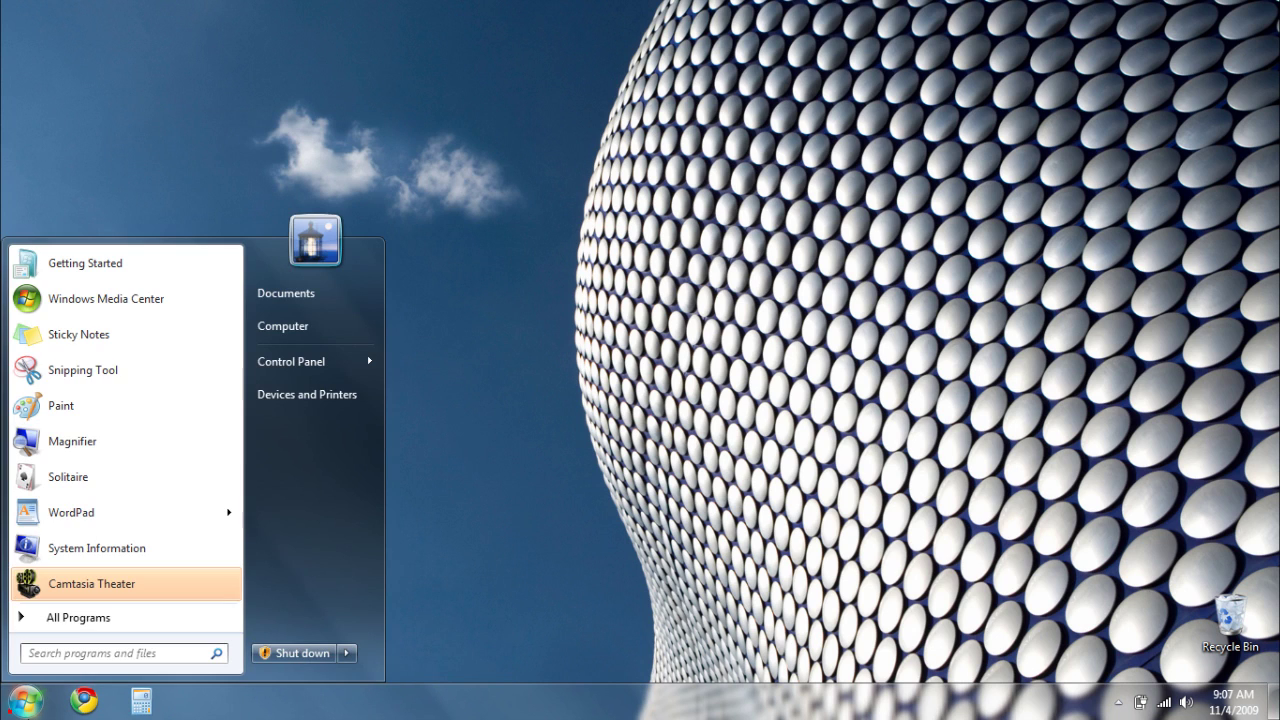
type("pow")
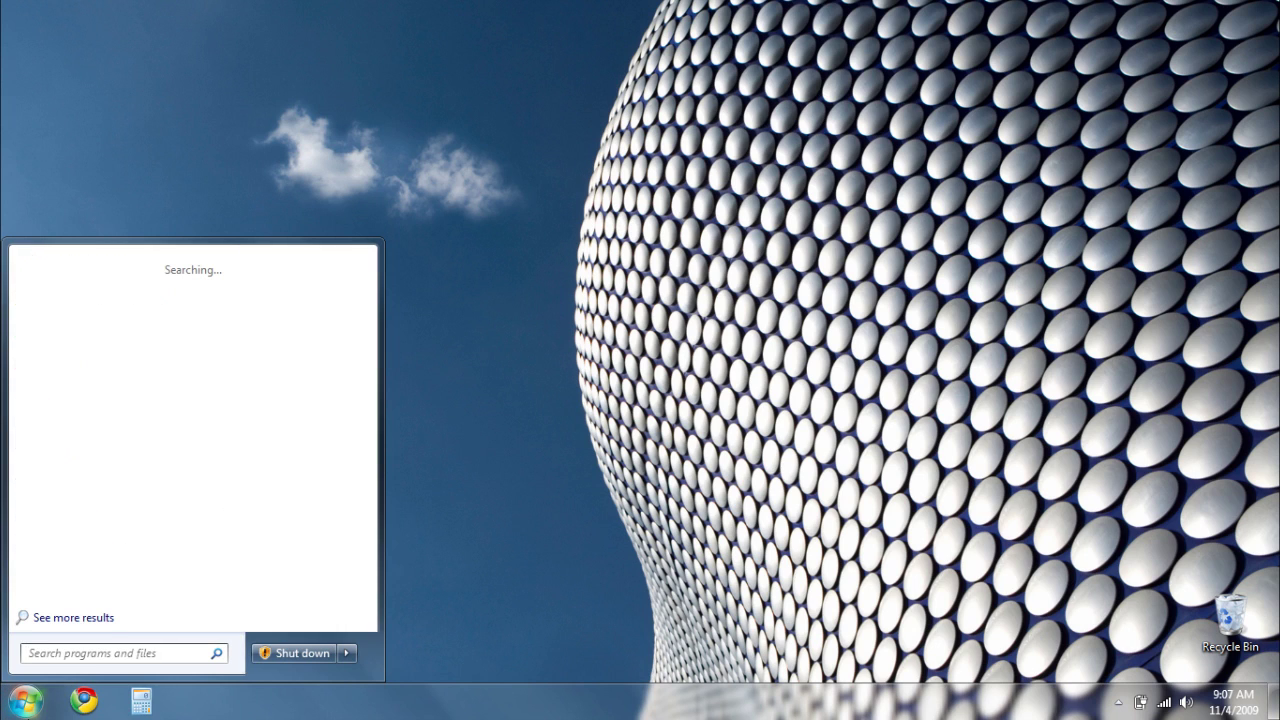
type("er options")
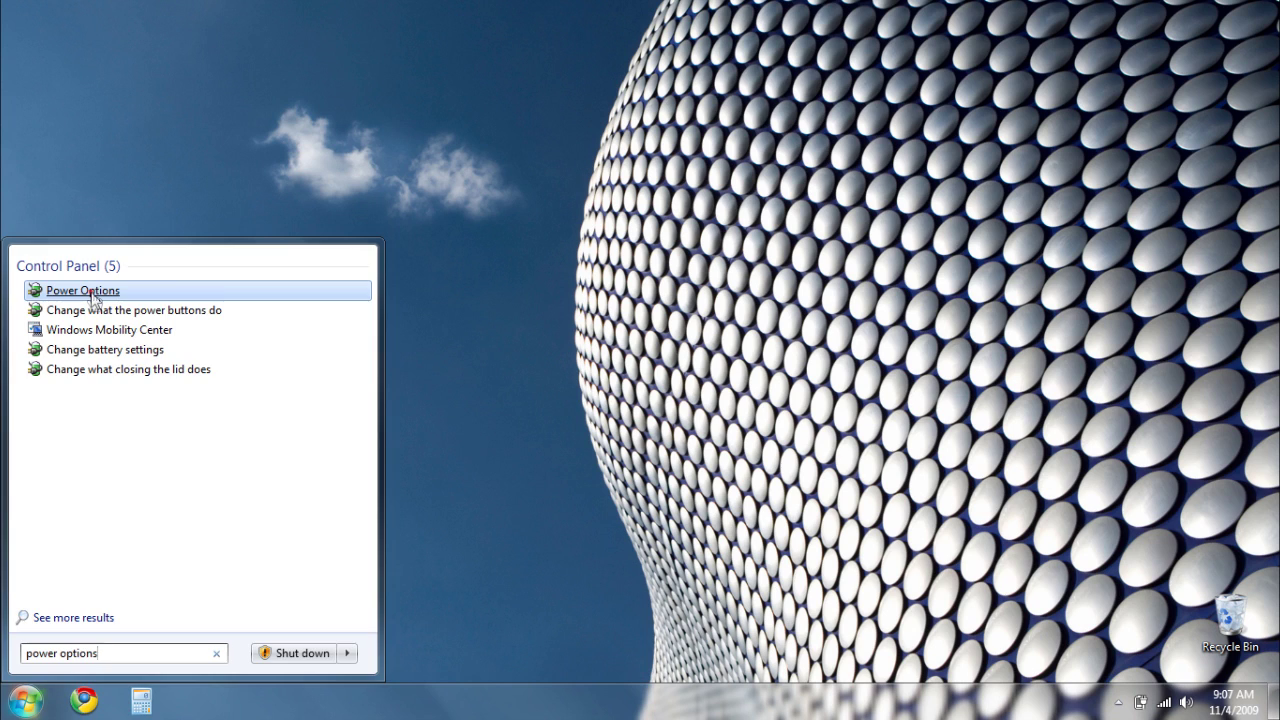
Open the Balanced plan's settings and lower its on-battery plan brightness
left_click(90, 291)
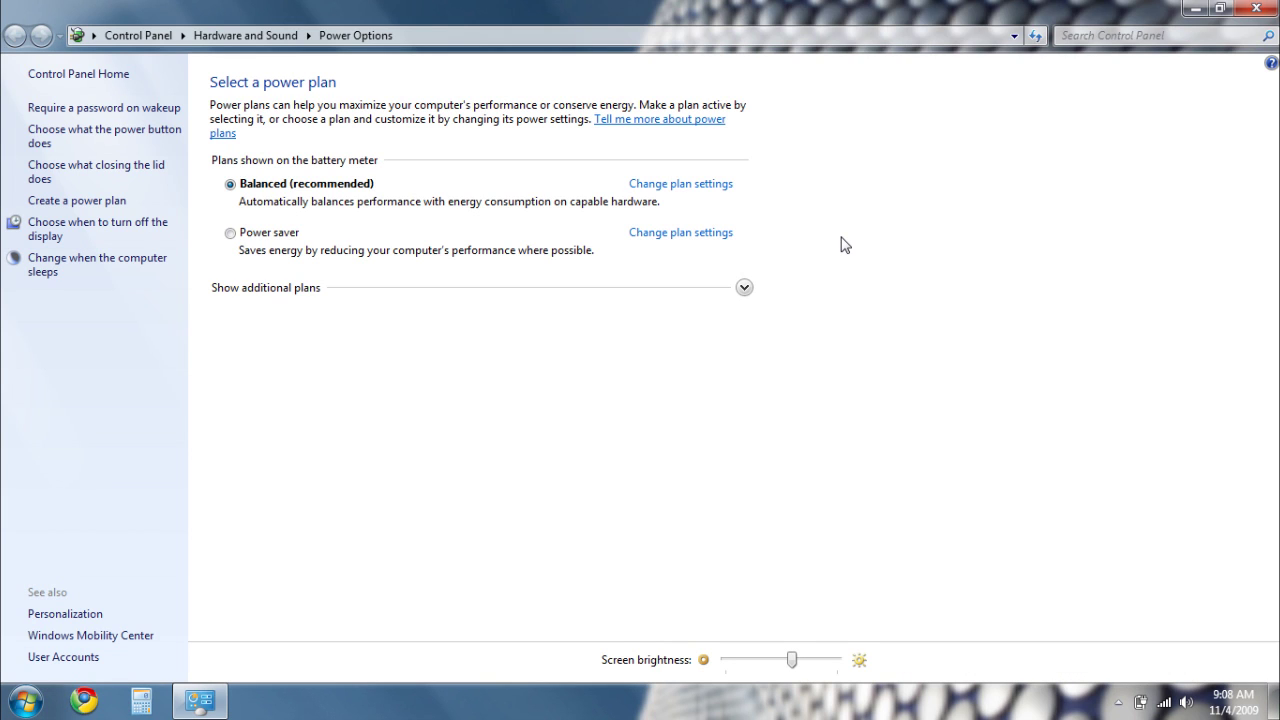
left_click(698, 187)
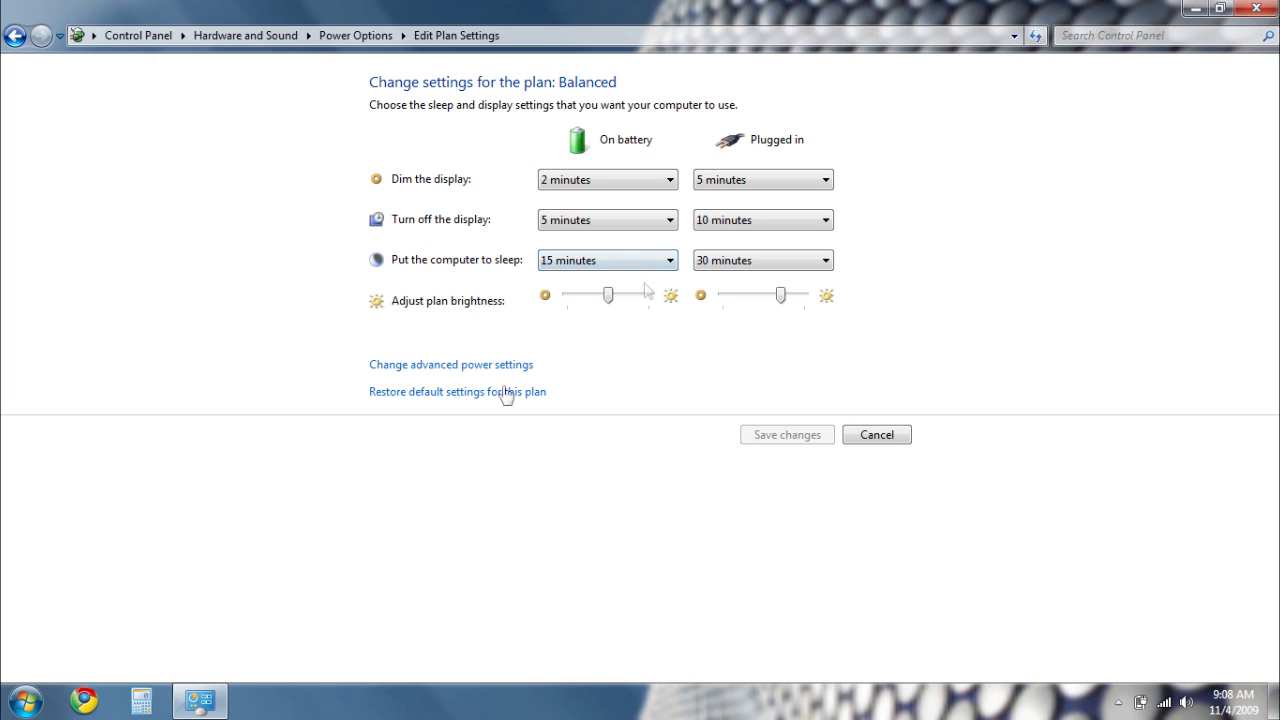
left_click_drag(606, 297, 588, 302)
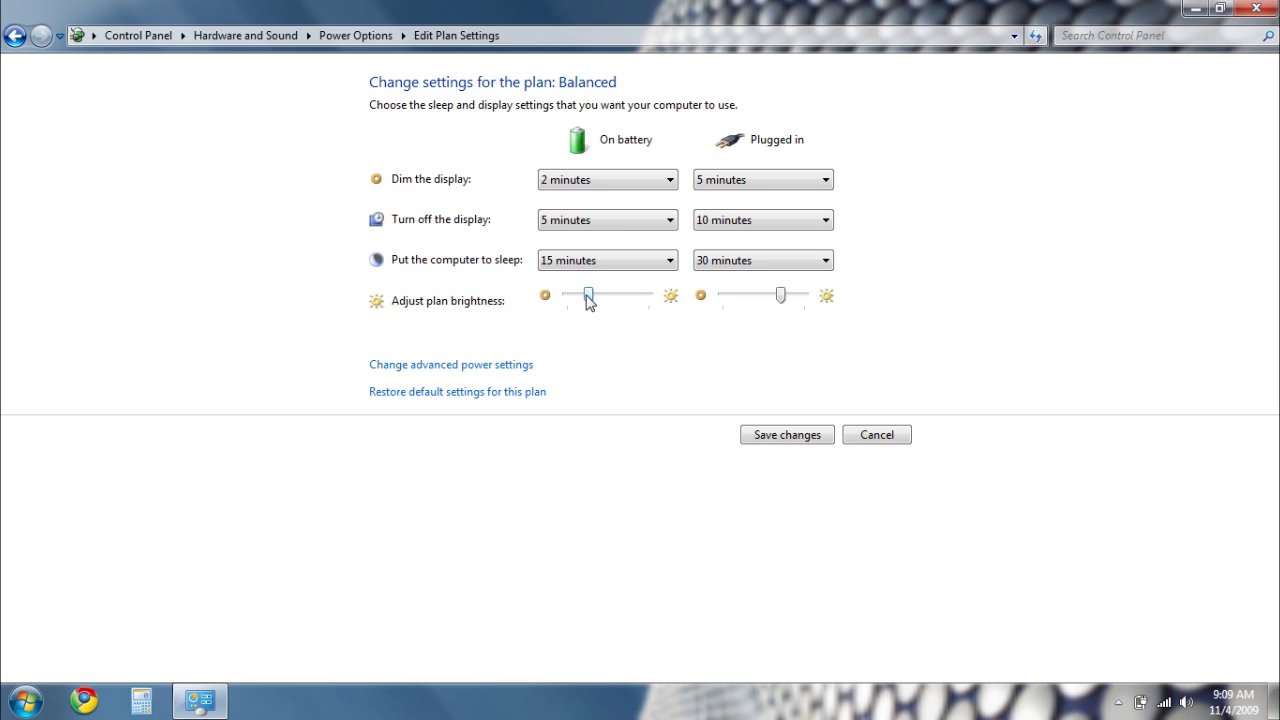
In advanced power settings, expand Hard disk to check its turn-off times, then collapse it
left_click(483, 367)
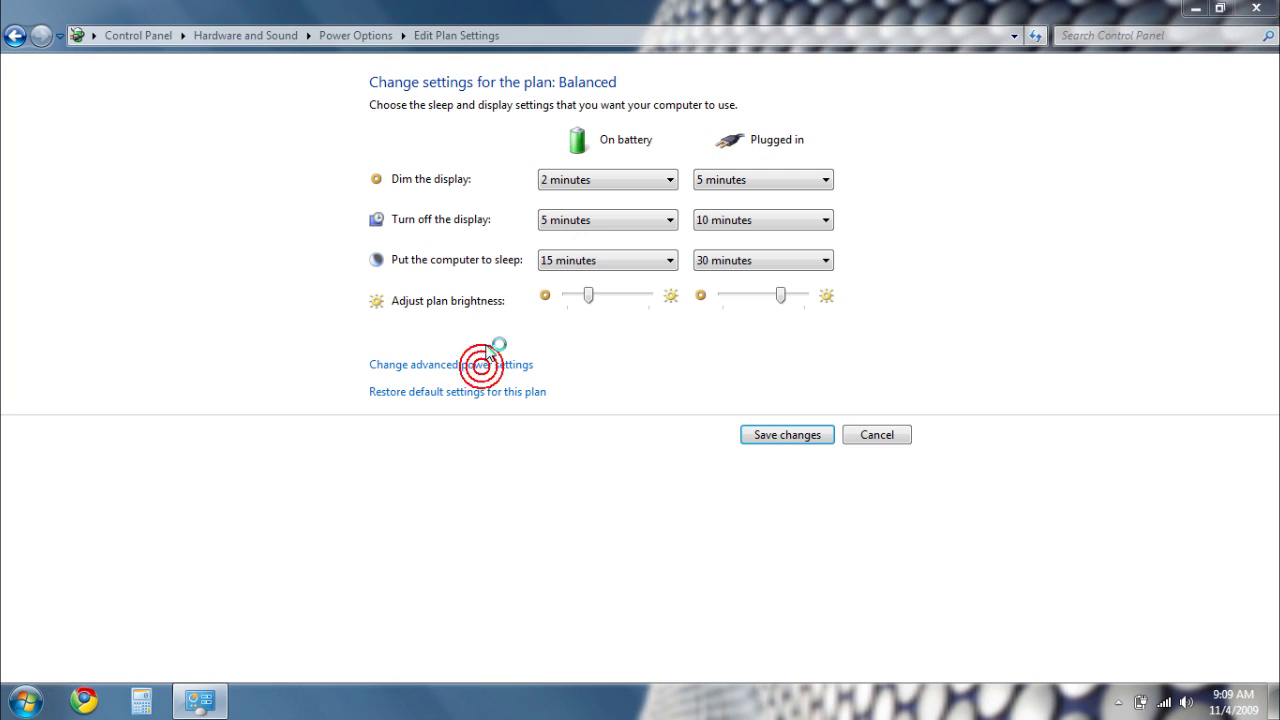
left_click(184, 317)
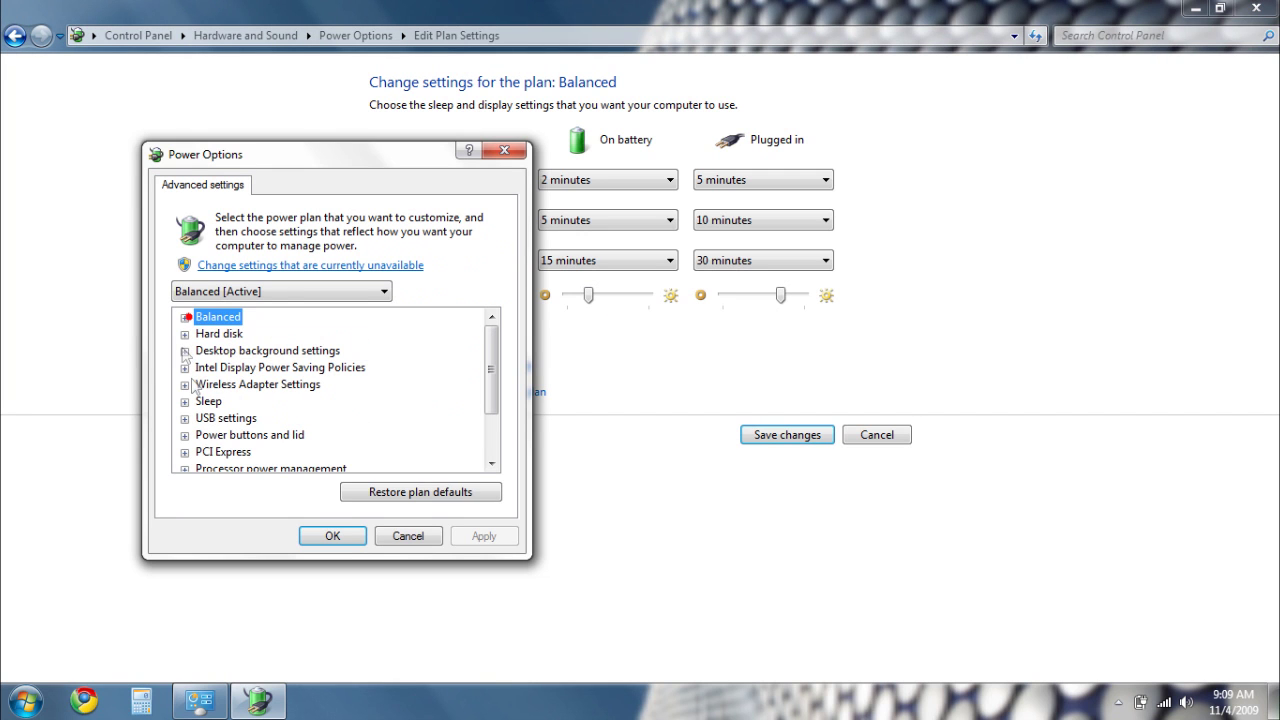
left_click(184, 334)
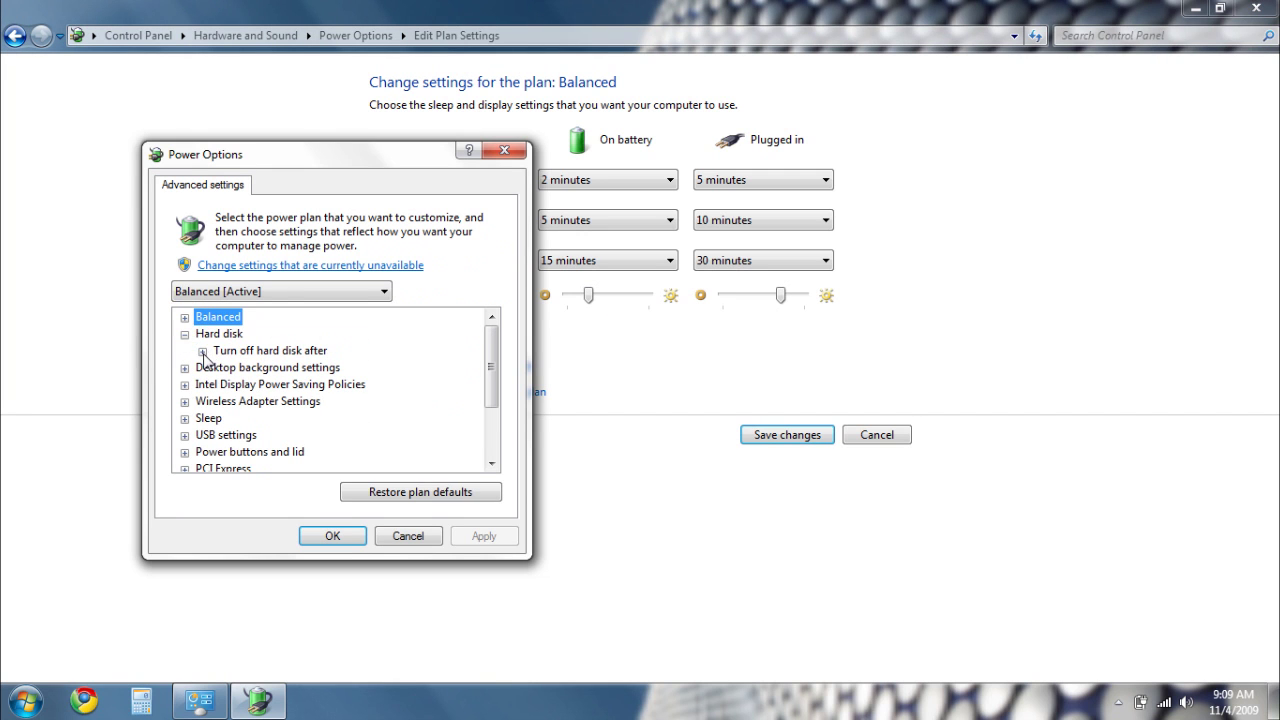
left_click(202, 351)
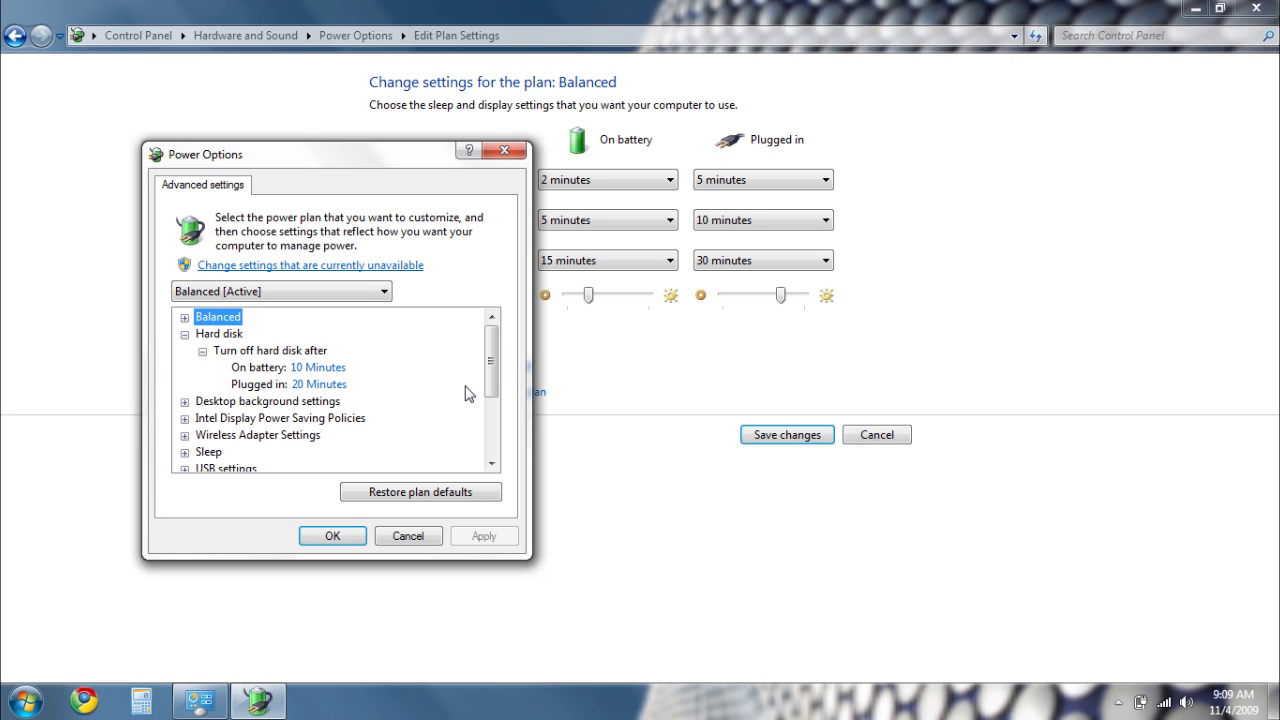
left_click(184, 334)
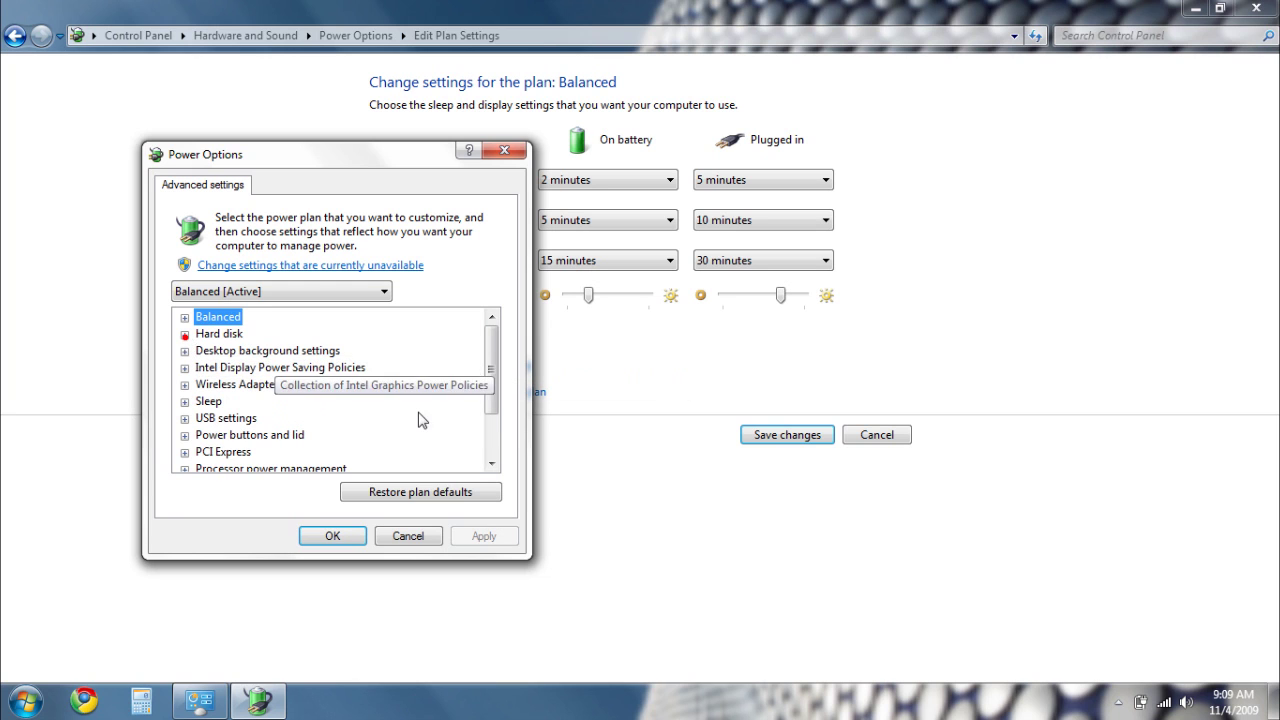
left_click_drag(490, 378, 490, 390)
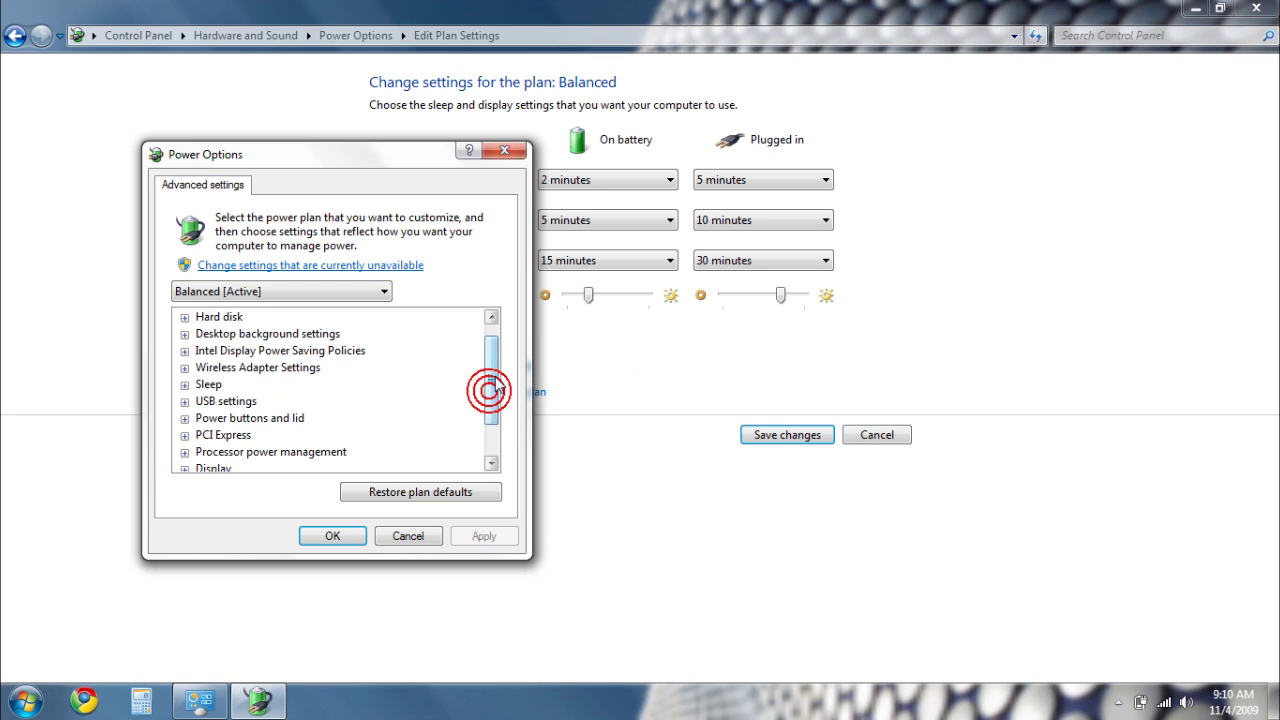
Set Wireless Adapter Power Saving Mode on battery to Maximum Power Saving, then expand Sleep
left_click(185, 368)
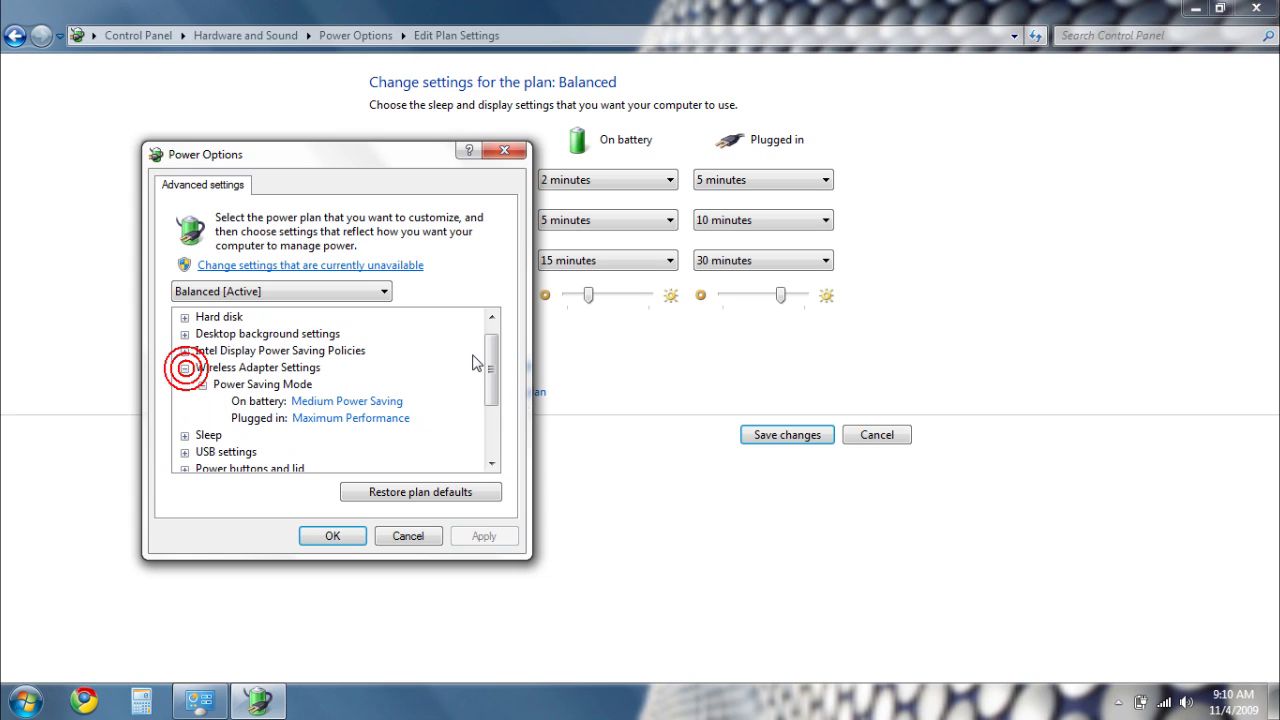
left_click_drag(490, 368, 492, 385)
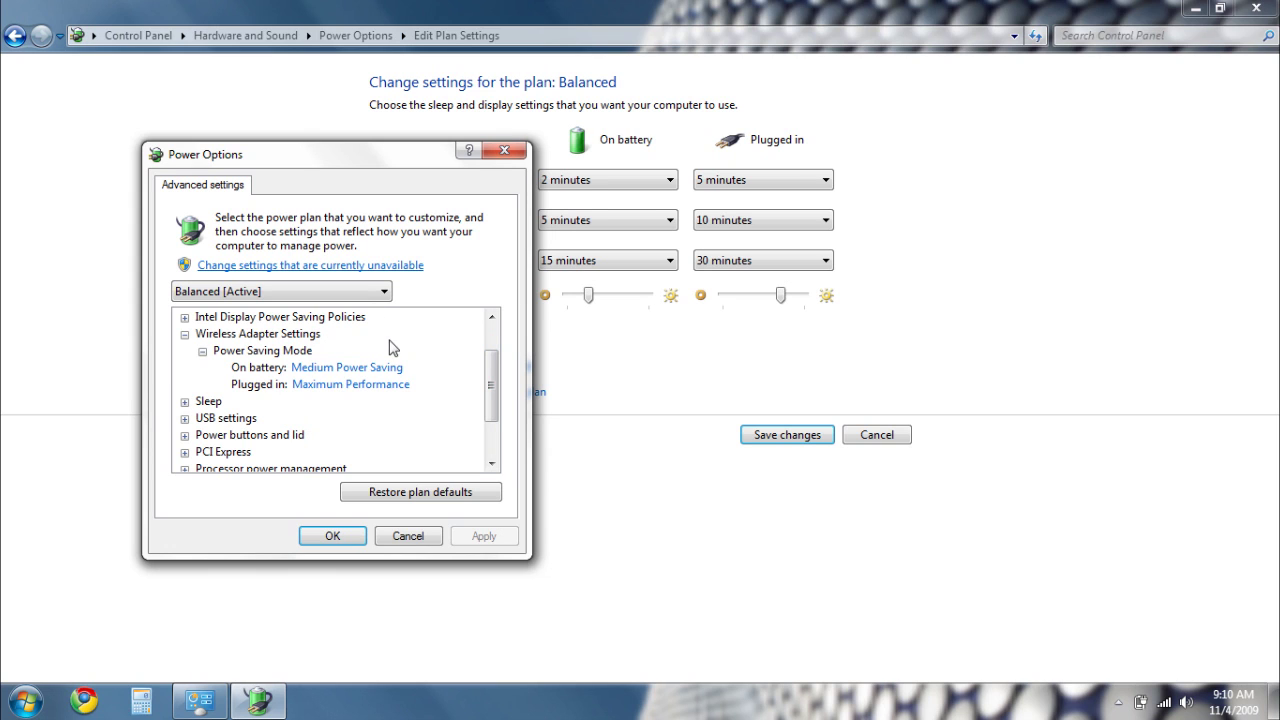
left_click(400, 368)
left_click(415, 369)
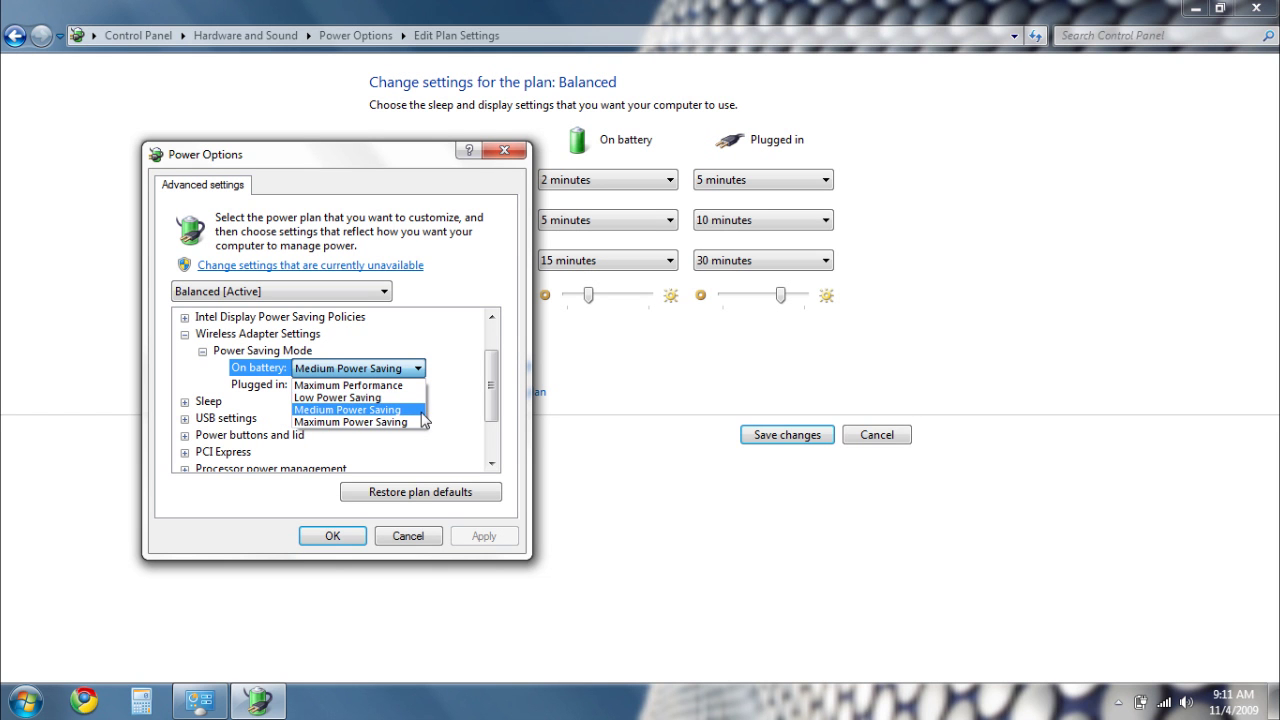
left_click(423, 420)
left_click(184, 334)
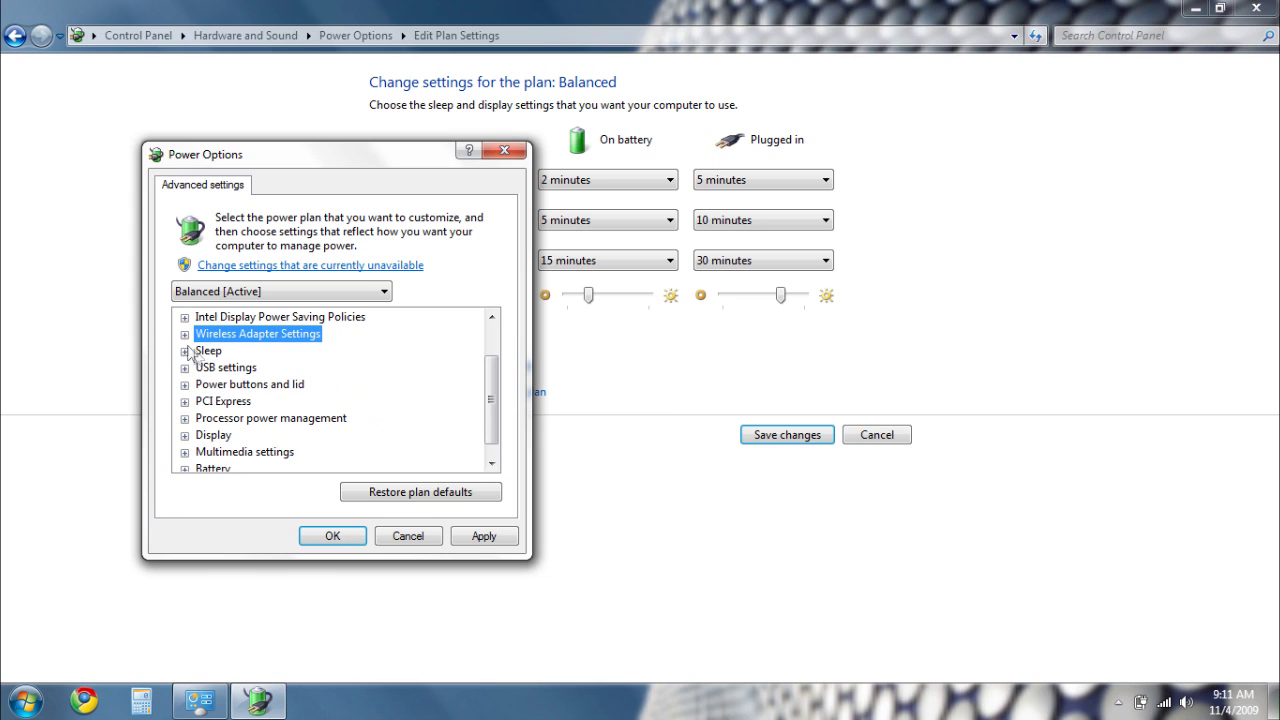
left_click(184, 351)
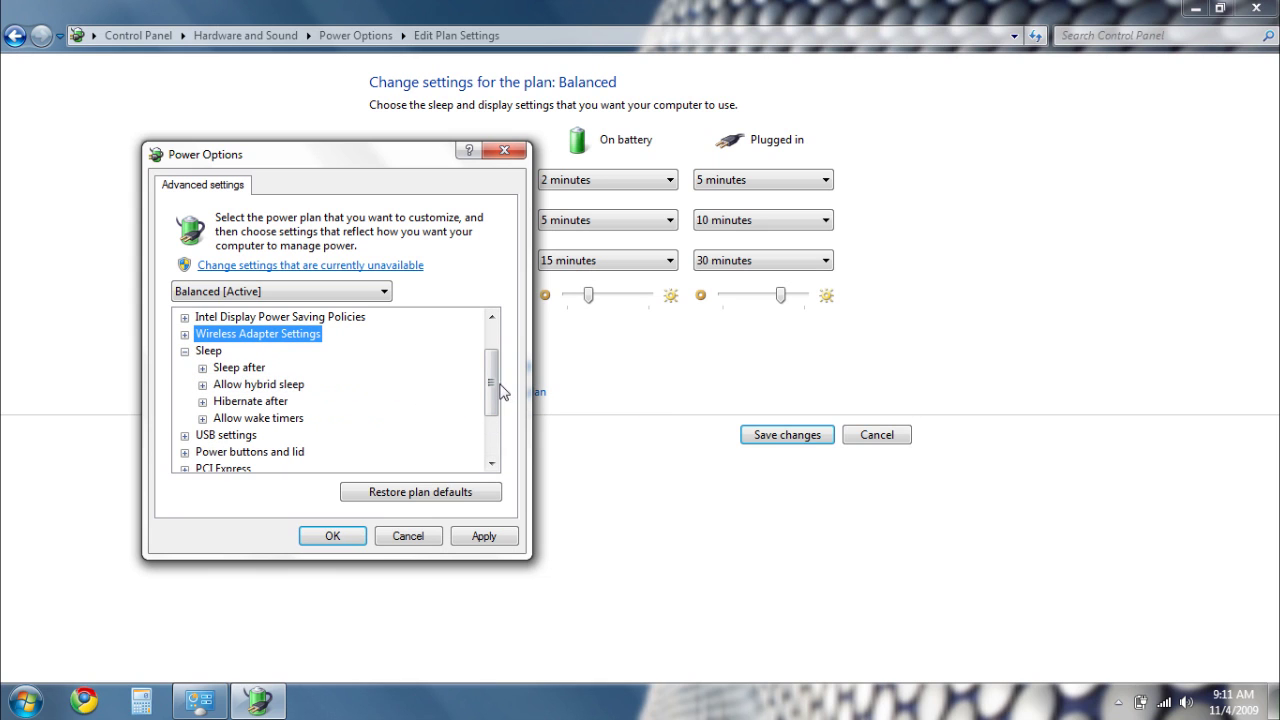
Check the Allow hybrid sleep and Hibernate after values, then collapse the Sleep group
left_click_drag(492, 377, 492, 384)
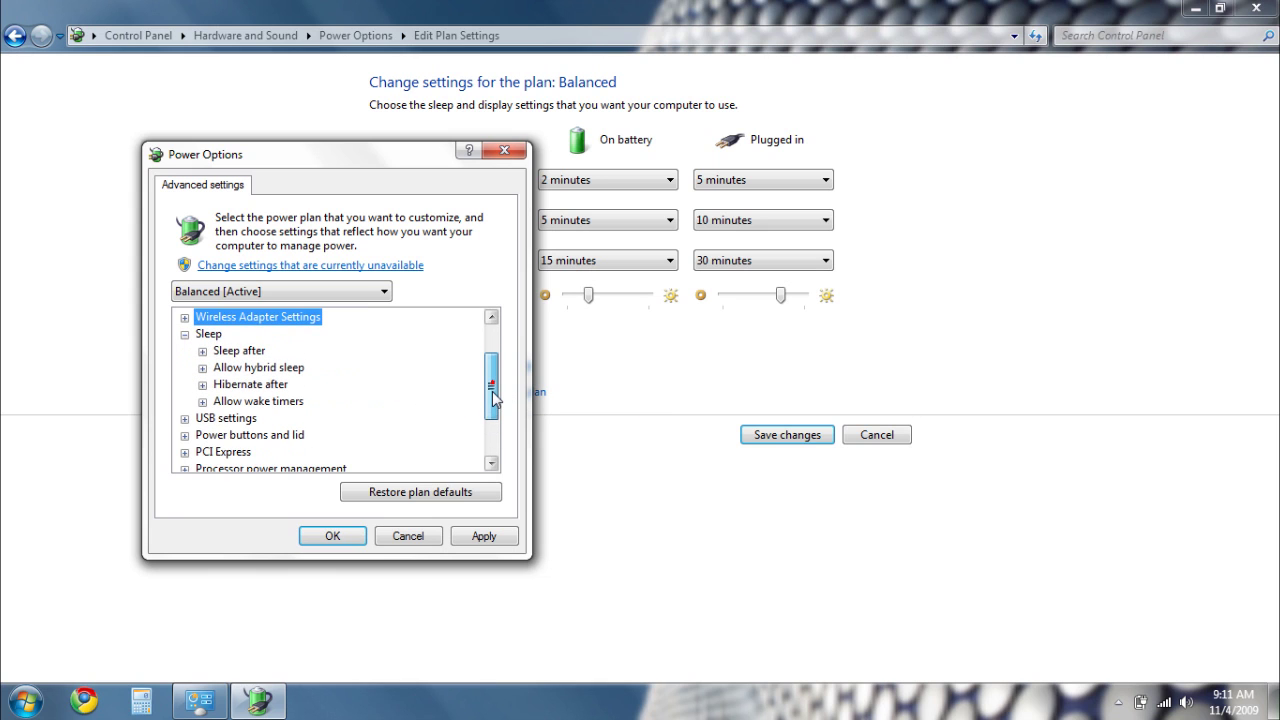
left_click(202, 368)
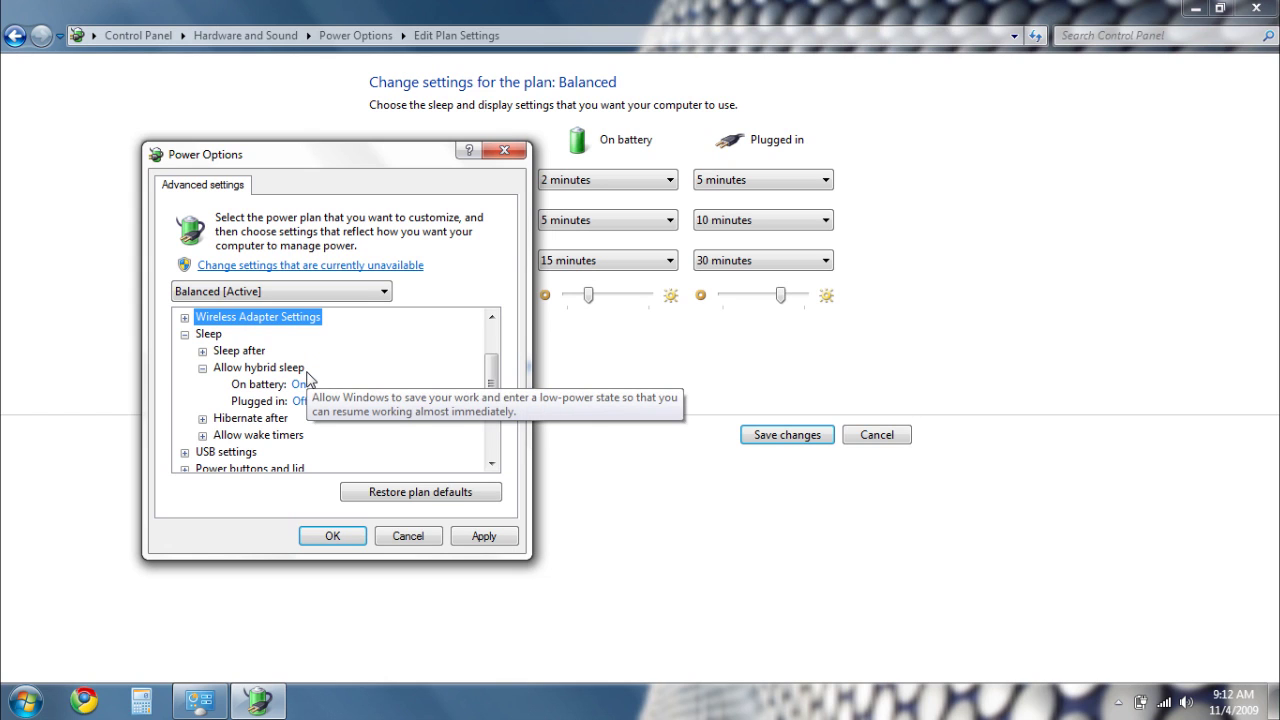
left_click(202, 368)
left_click(202, 385)
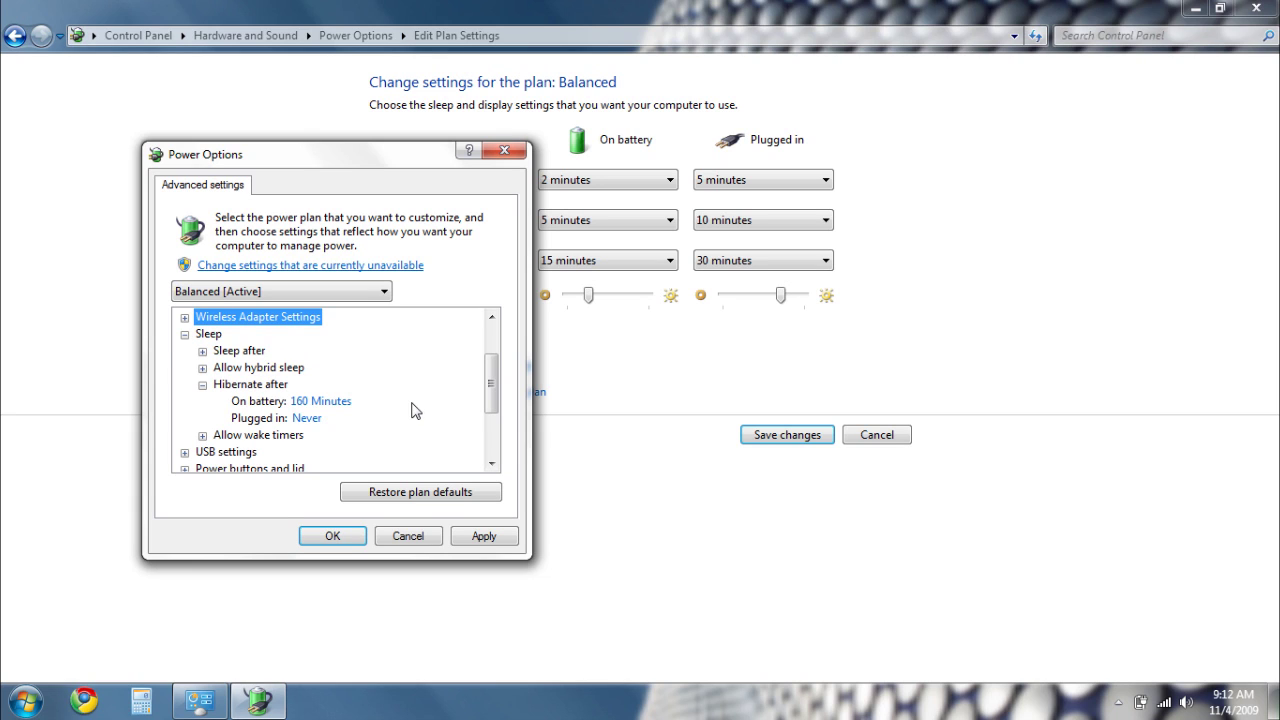
left_click(185, 337)
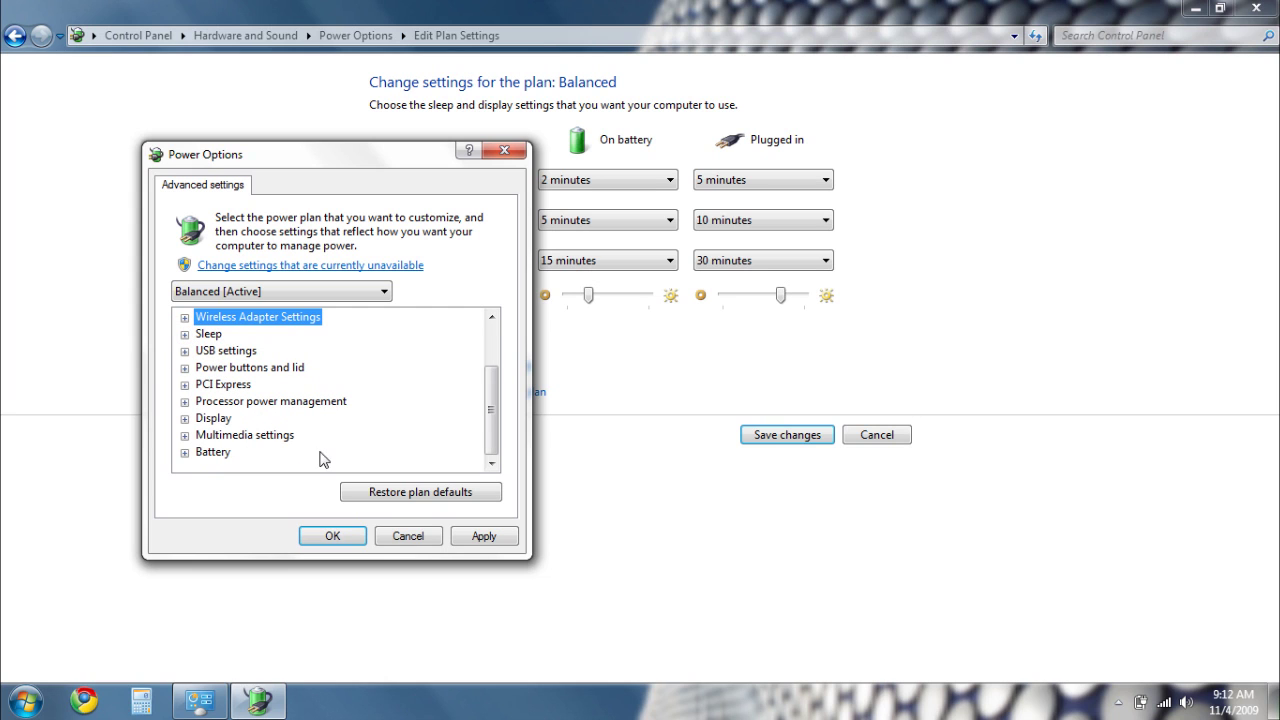
Expand Battery to check the critical battery action and 2% critical level, then confirm with OK
left_click(185, 452)
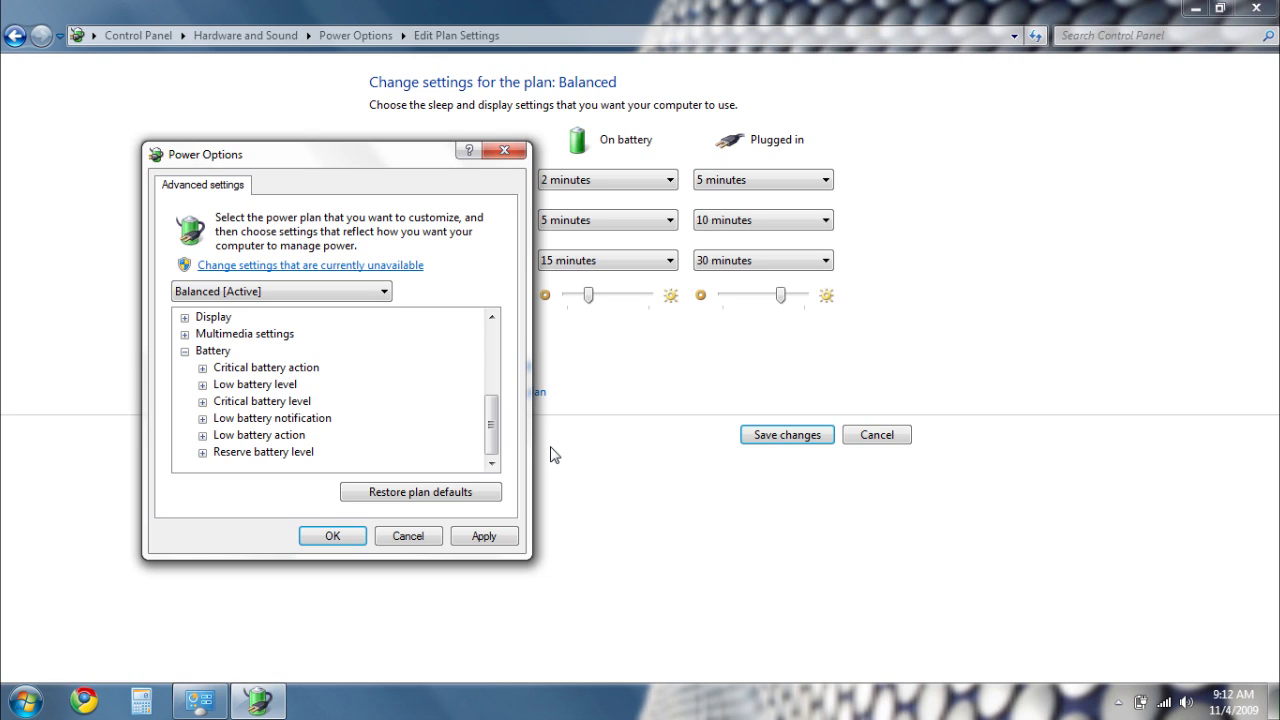
left_click(202, 367)
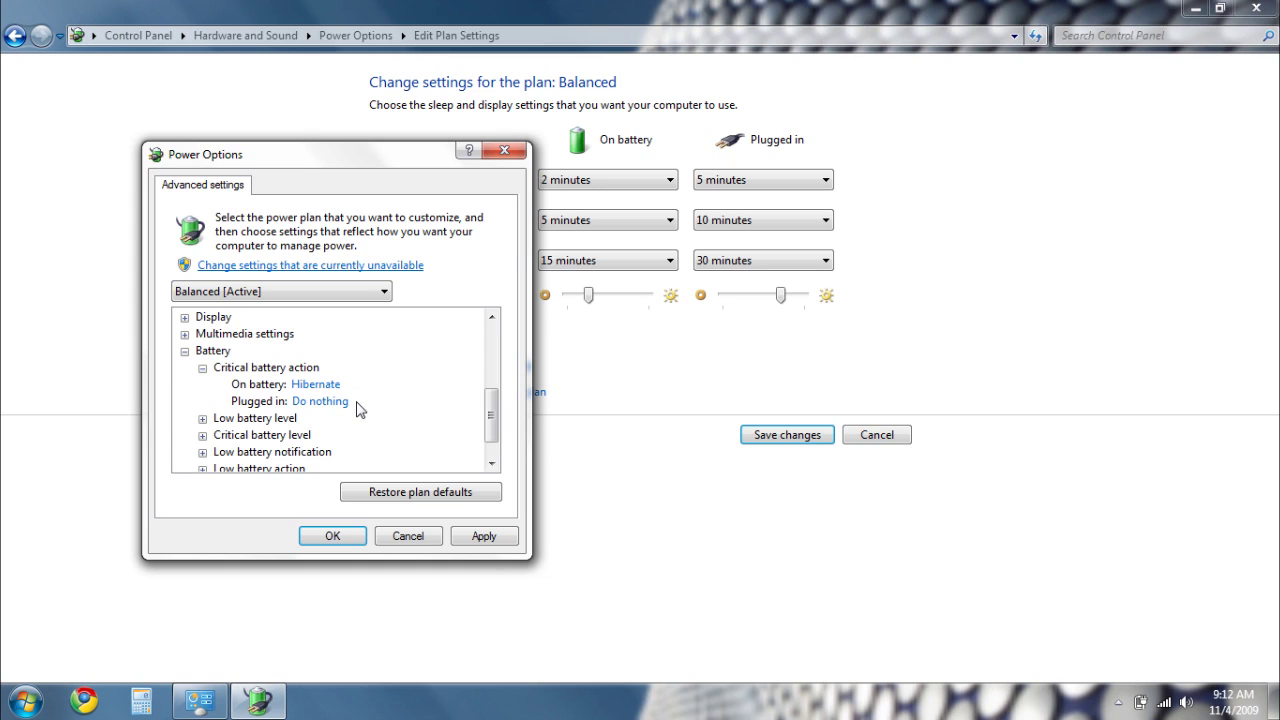
left_click(202, 367)
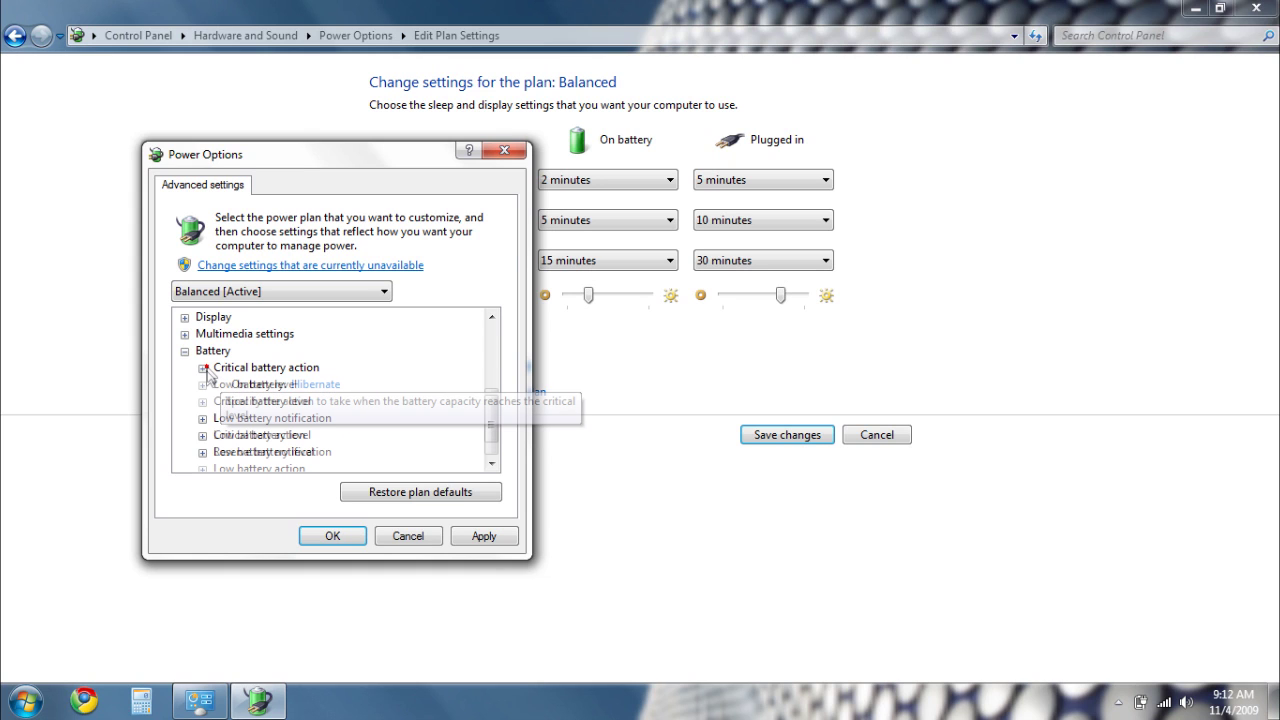
left_click(201, 401)
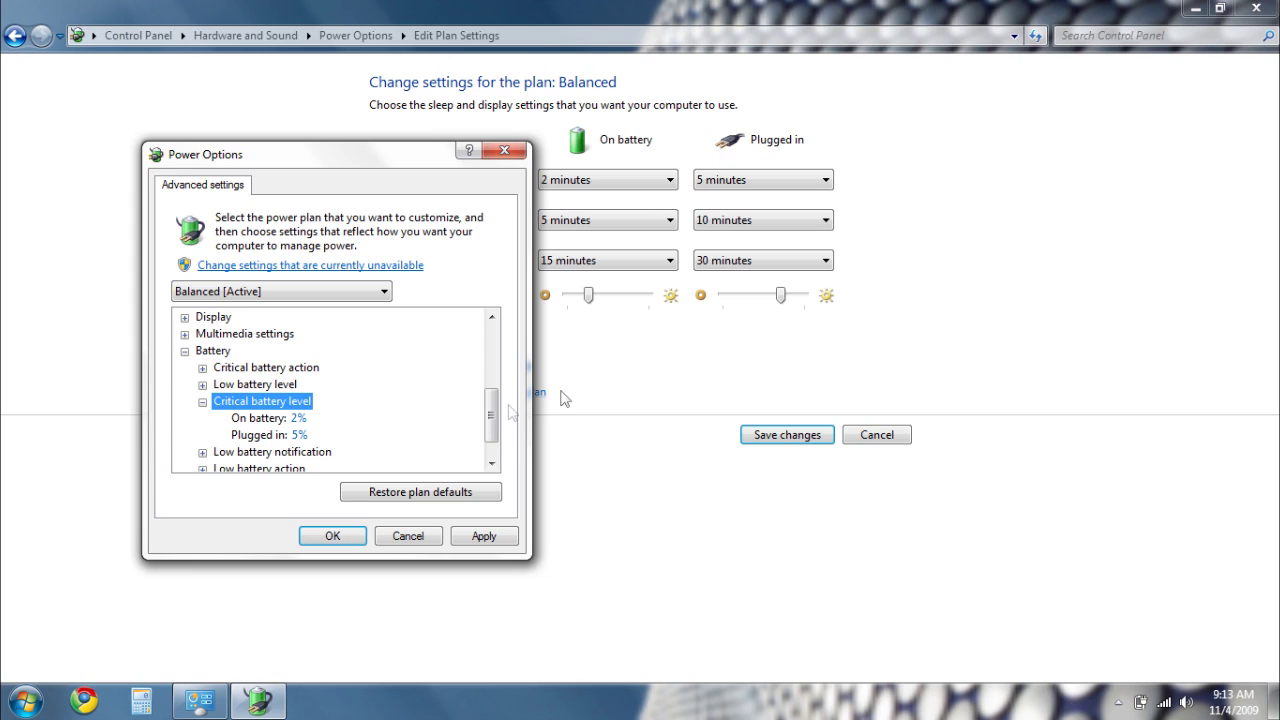
left_click_drag(491, 410, 492, 426)
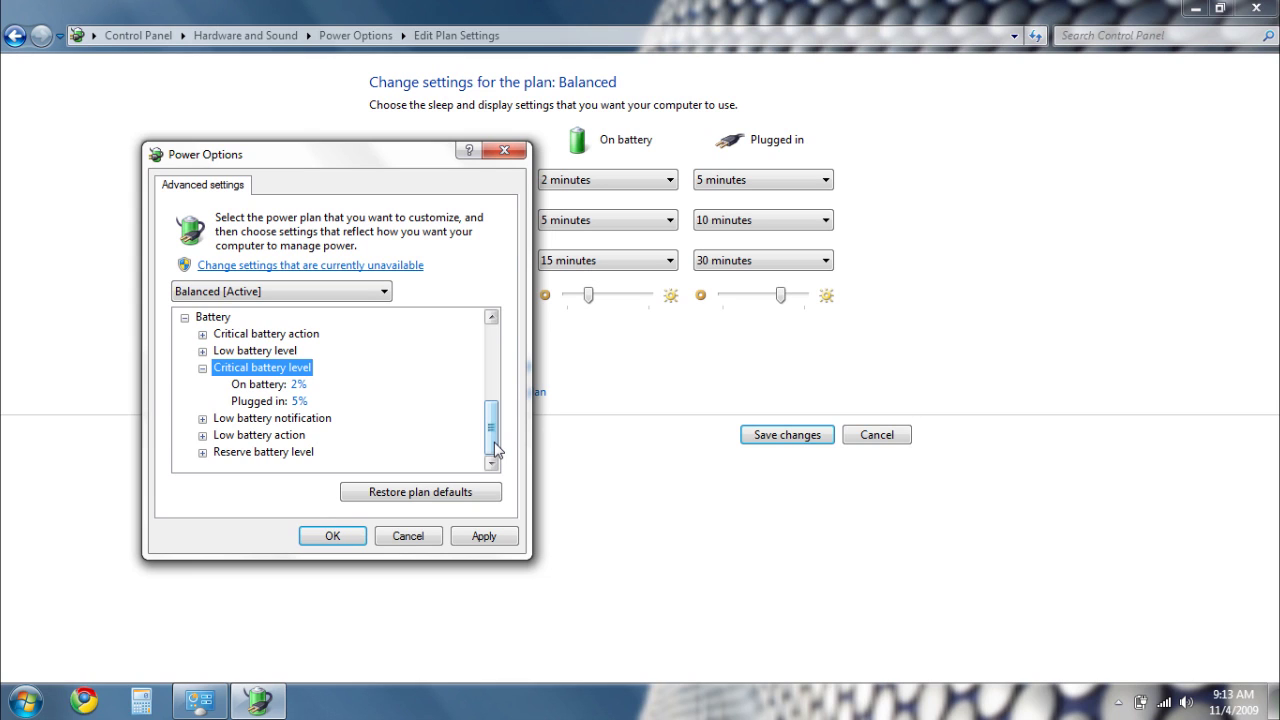
left_click(408, 536)
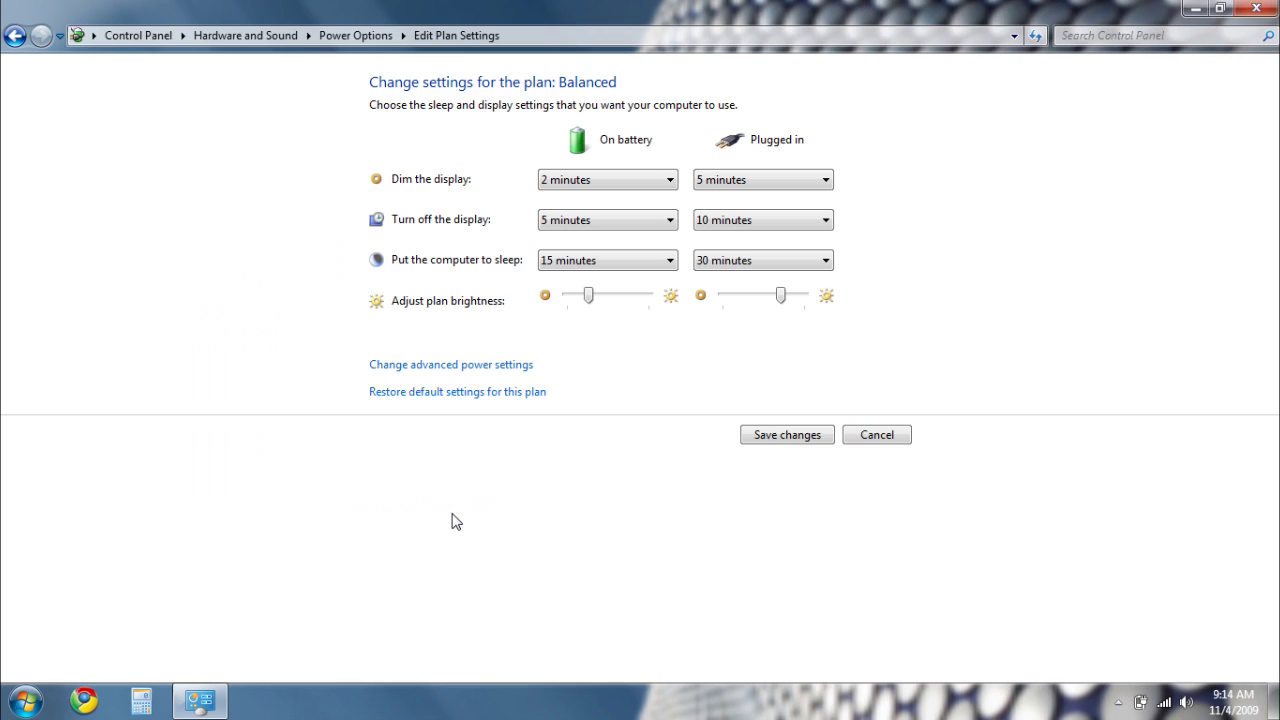